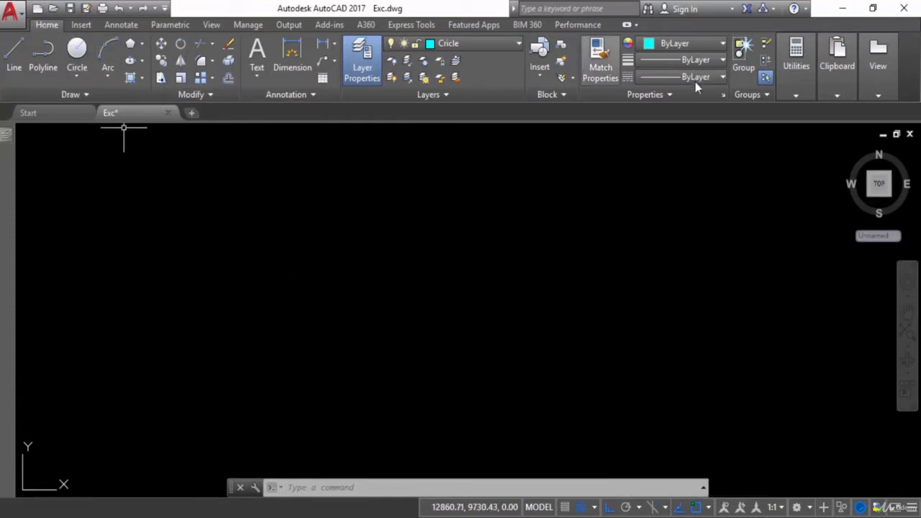
Open the QuickCalc calculator, enter 10 in the input area and clear it.
mouse_move(803, 94)
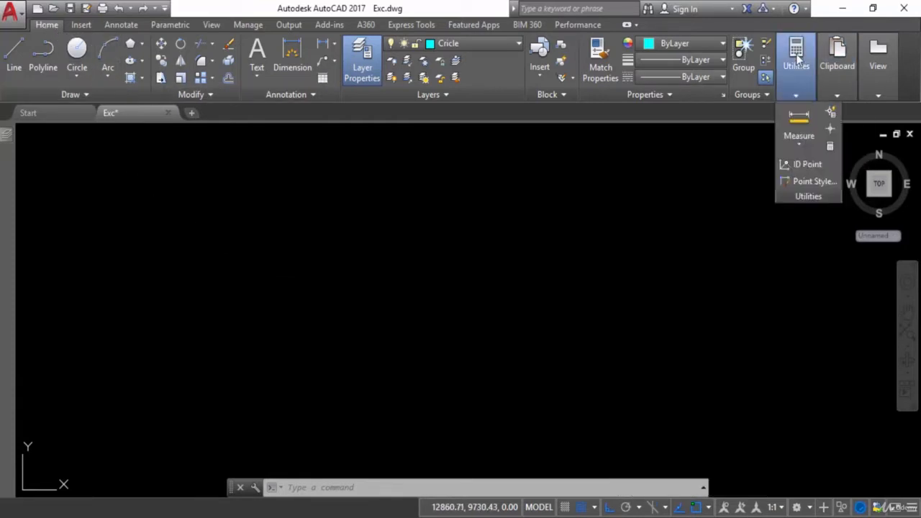
click(829, 149)
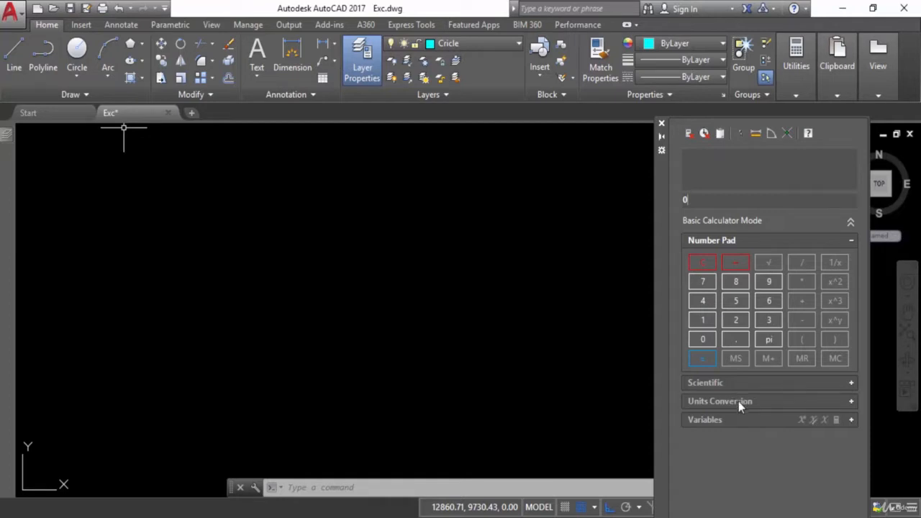
click(703, 319)
click(701, 339)
drag(704, 201, 678, 202)
click(688, 134)
Calculate 10+23 in the calculator, then clear both the history and the input value.
click(695, 321)
click(701, 339)
click(800, 303)
click(736, 319)
click(770, 320)
click(701, 358)
click(705, 133)
drag(709, 201, 682, 200)
click(693, 135)
Calculate the sine of 30 with the scientific functions, then clear the value and the history.
click(852, 383)
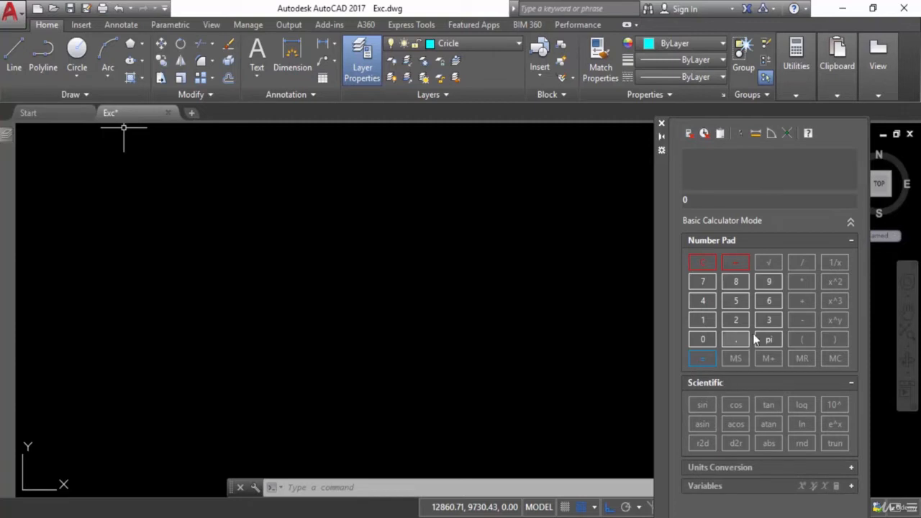
click(769, 320)
click(703, 340)
click(702, 405)
click(698, 364)
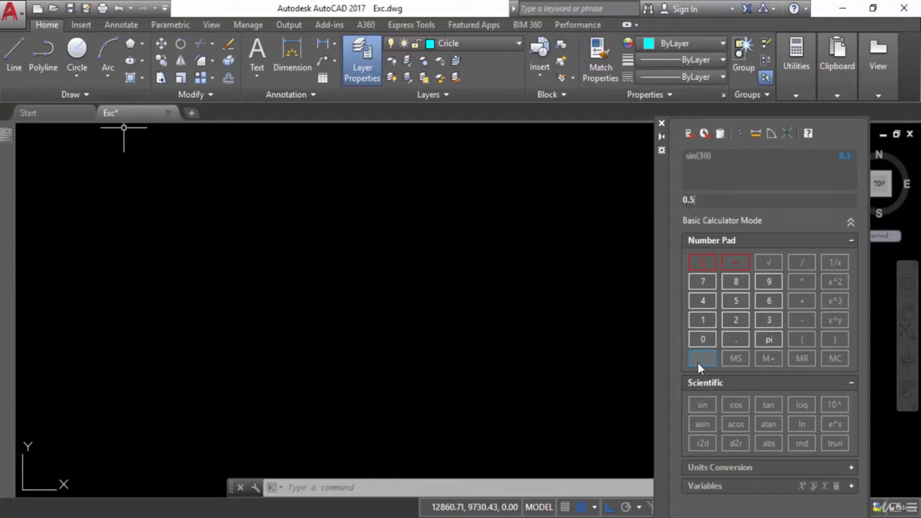
click(851, 382)
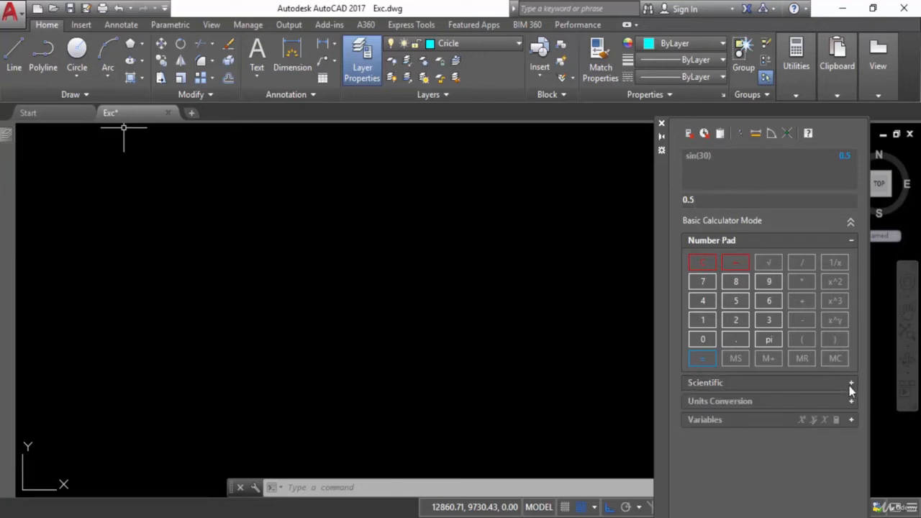
click(687, 134)
click(704, 133)
Show the calculator's units conversion and choose Length as the units type.
click(851, 403)
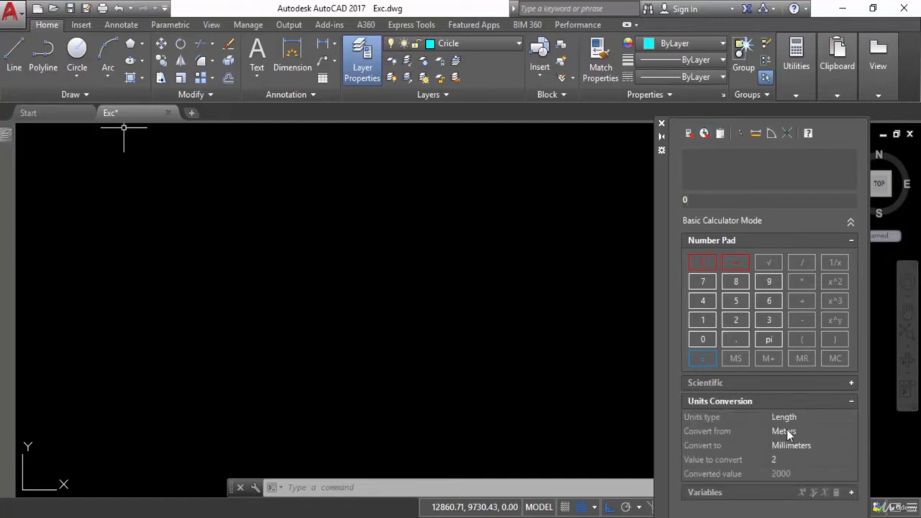
click(803, 415)
click(804, 414)
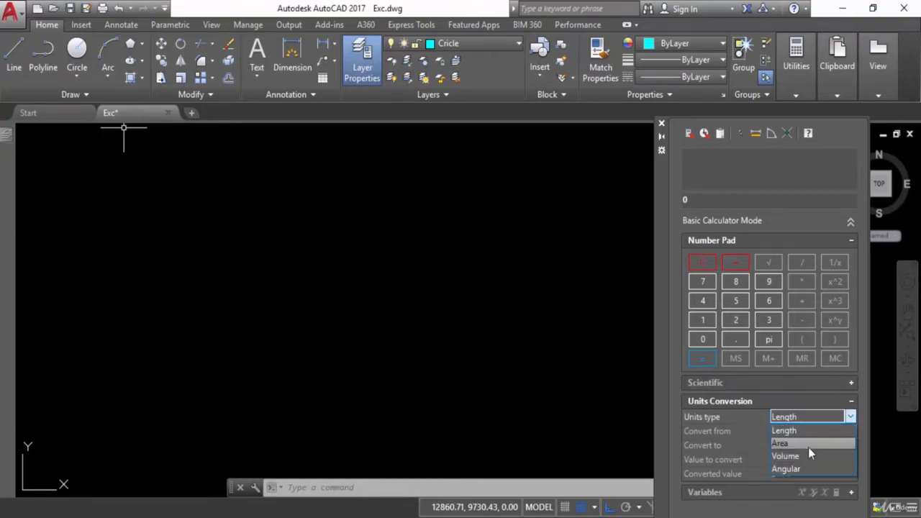
click(798, 431)
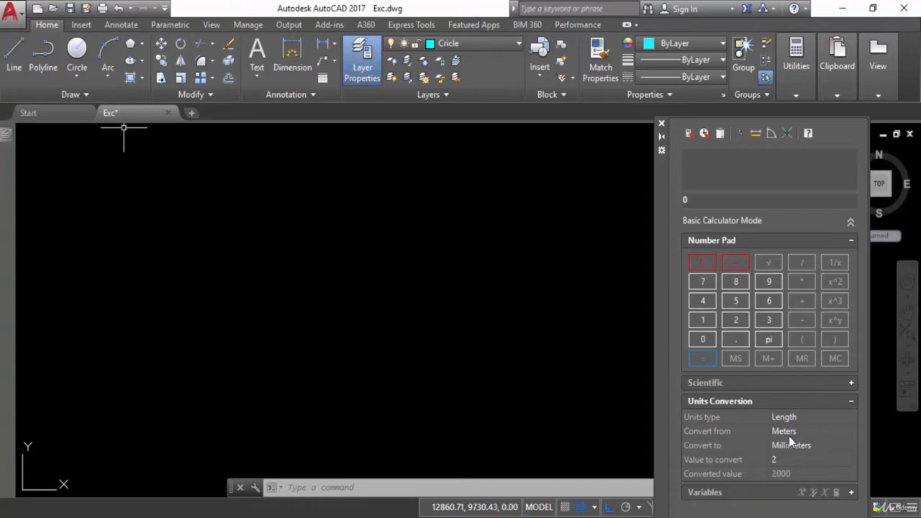
Convert a value of 1 from Meters to Centimeters and close the calculator.
click(791, 432)
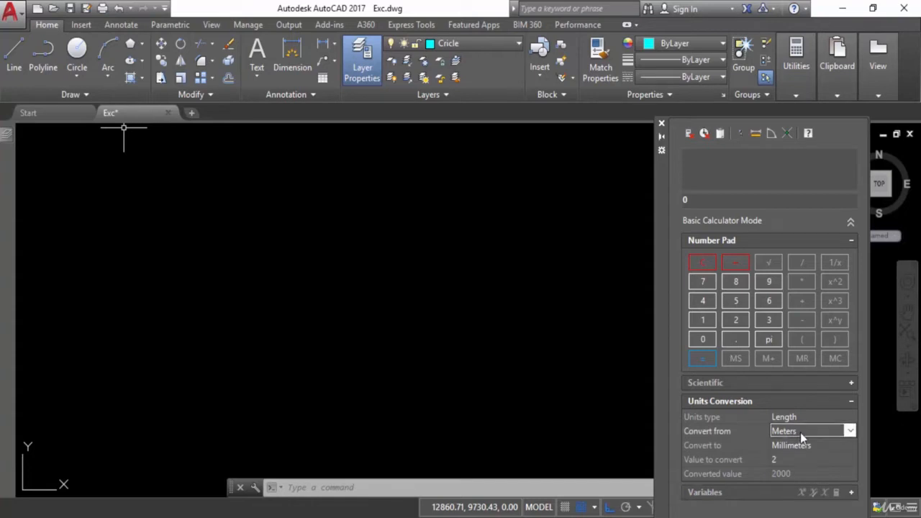
click(802, 444)
click(787, 434)
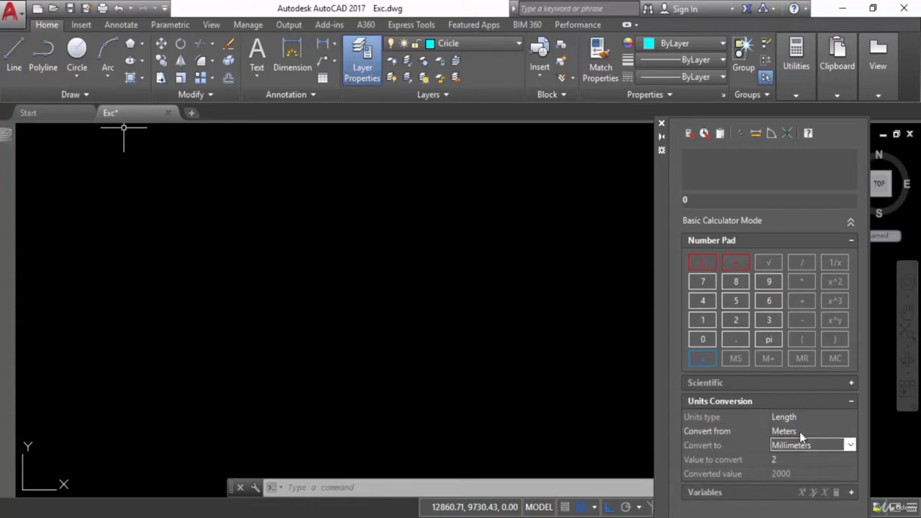
click(807, 448)
click(807, 448)
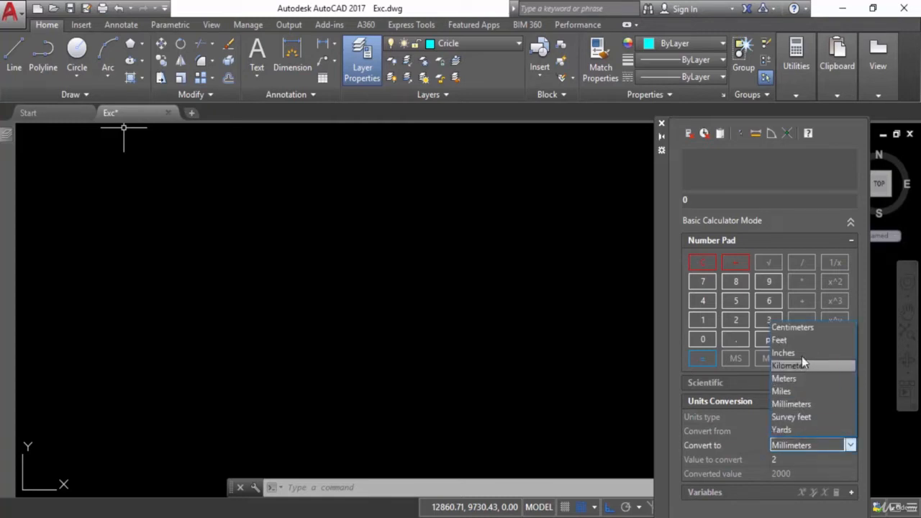
click(788, 328)
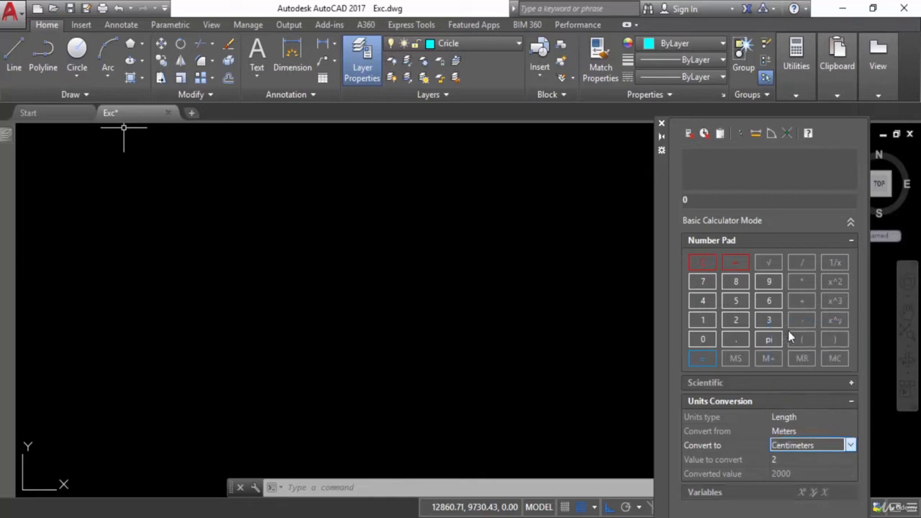
click(780, 462)
text(1)
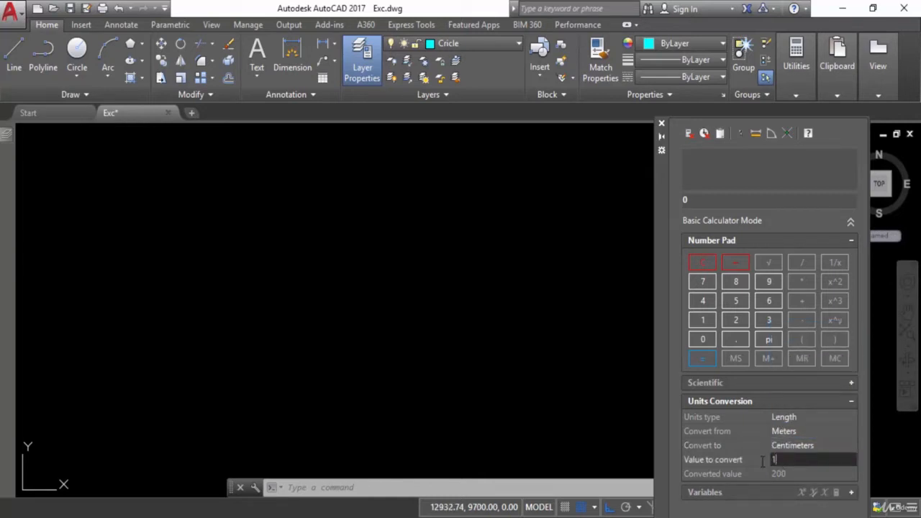
key(Return)
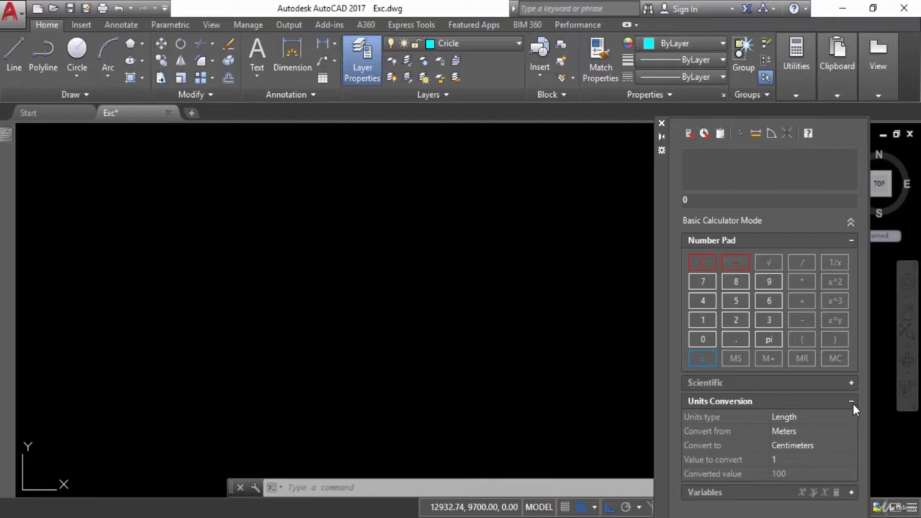
click(662, 126)
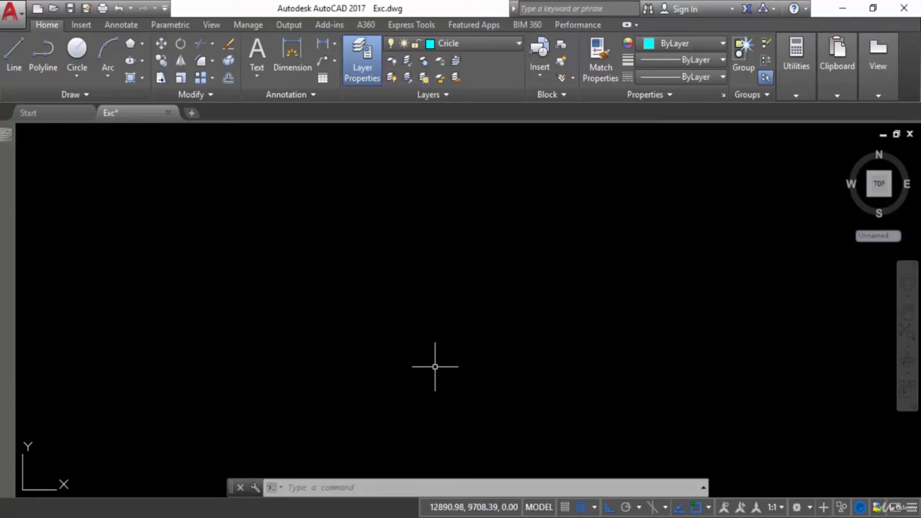
Draw a horizontal line 23.3 units long in the empty drawing area.
text(l)
key(Return)
click(230, 263)
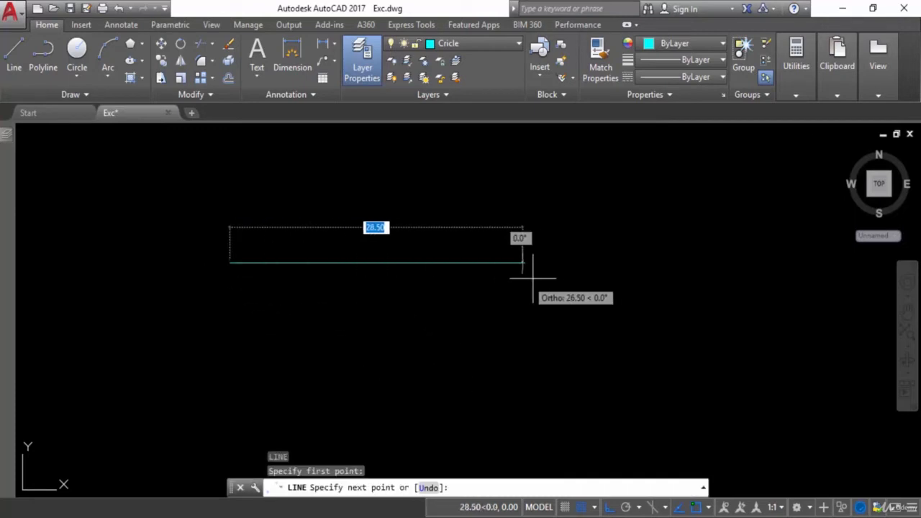
text(23.3)
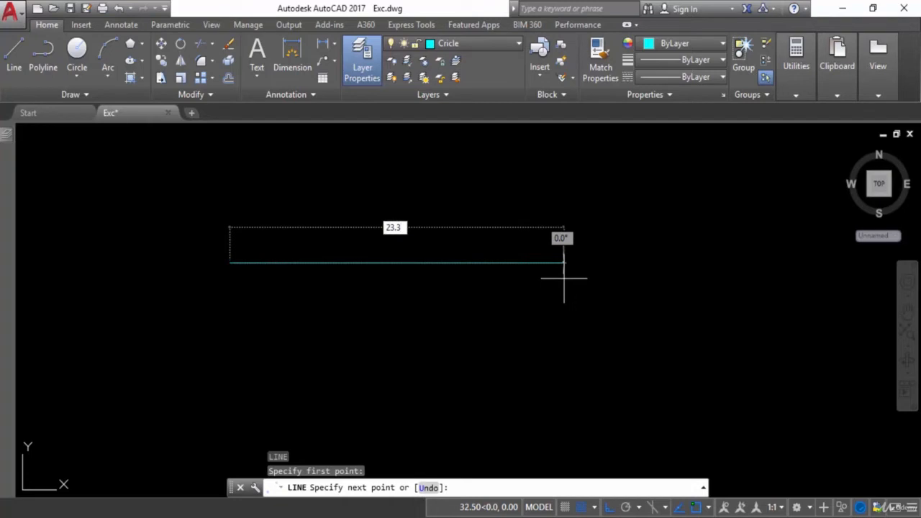
key(Return)
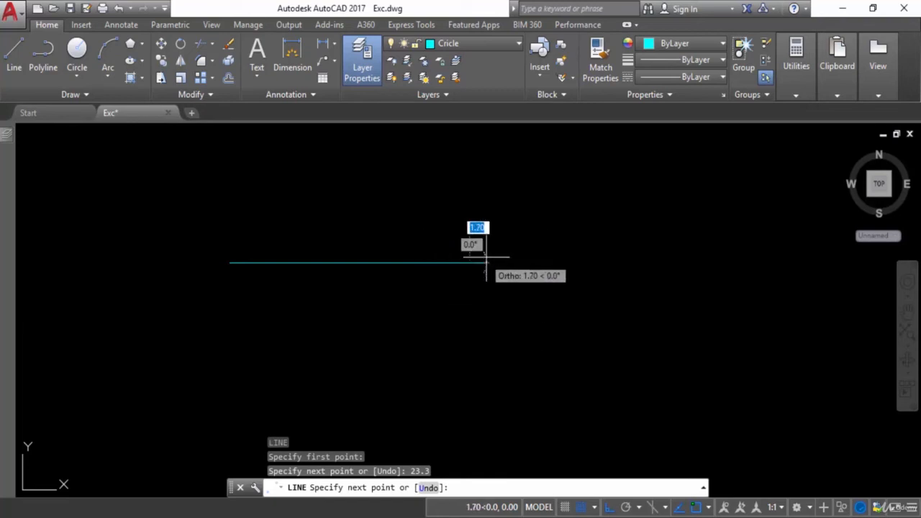
key(Escape)
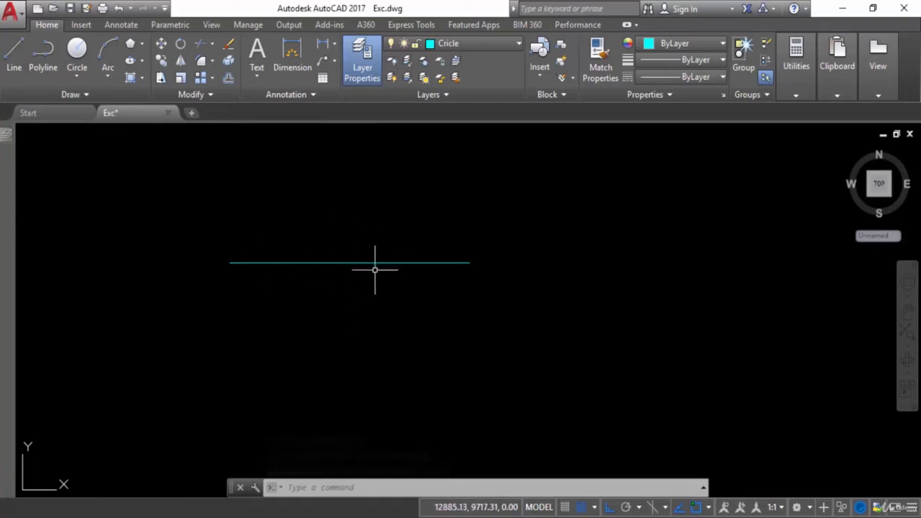
Start a second line below the first line's left end and use QuickCalc to get the distance between the first line's endpoints.
text(l)
key(Return)
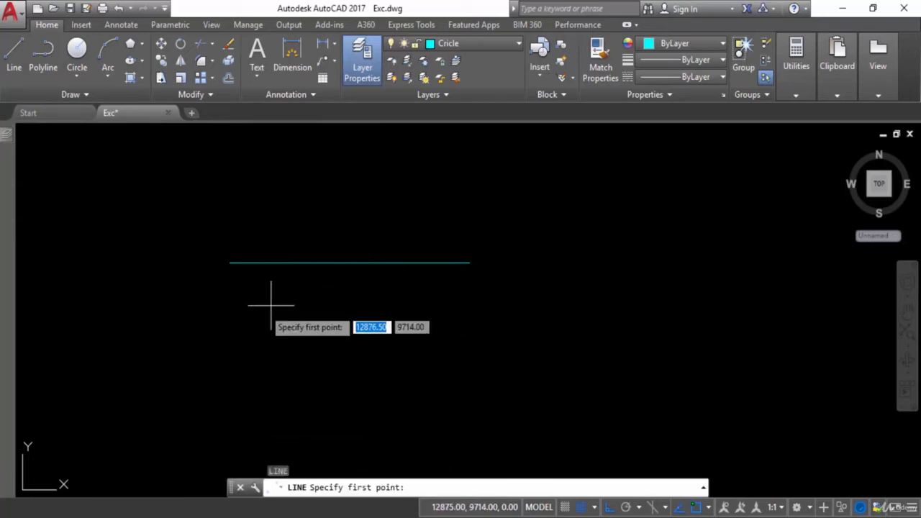
click(229, 311)
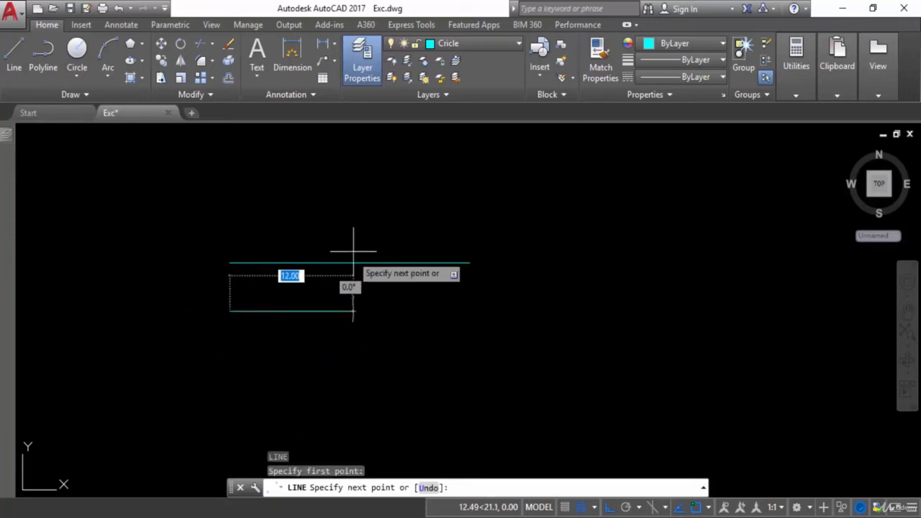
right_click(358, 300)
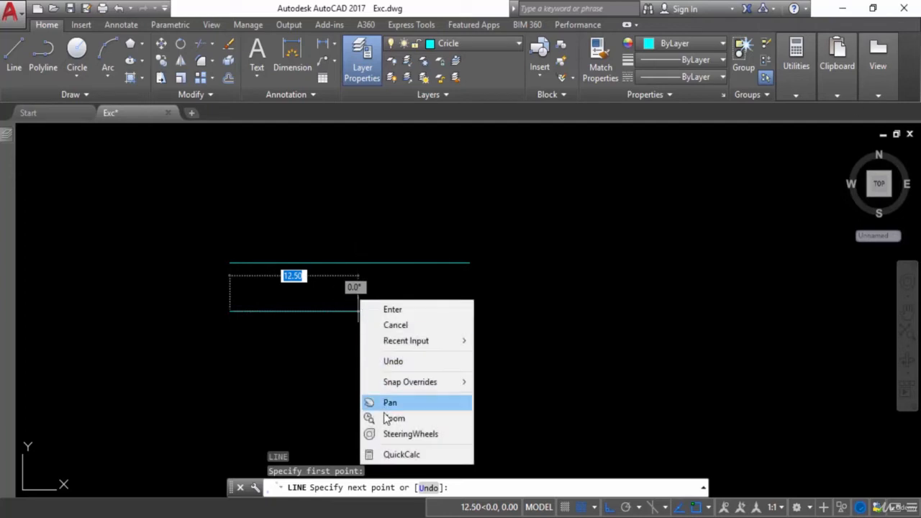
click(398, 455)
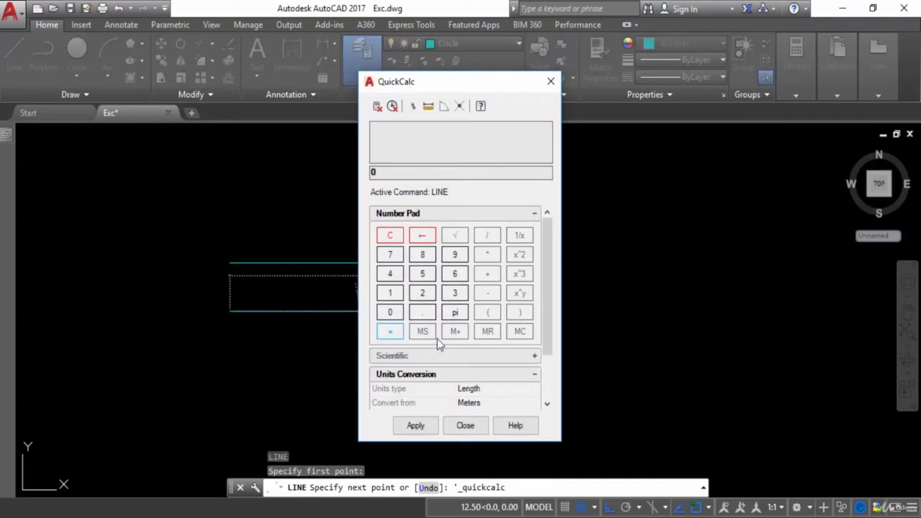
click(428, 106)
click(231, 263)
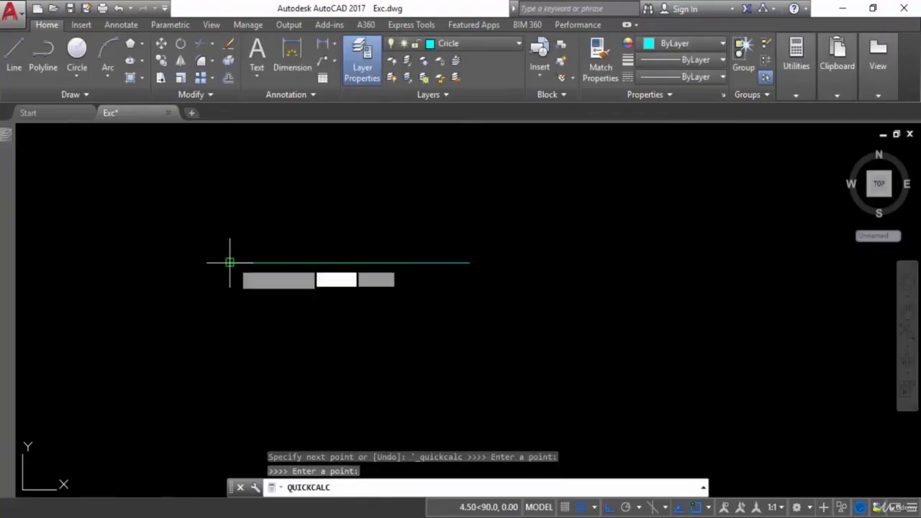
click(469, 263)
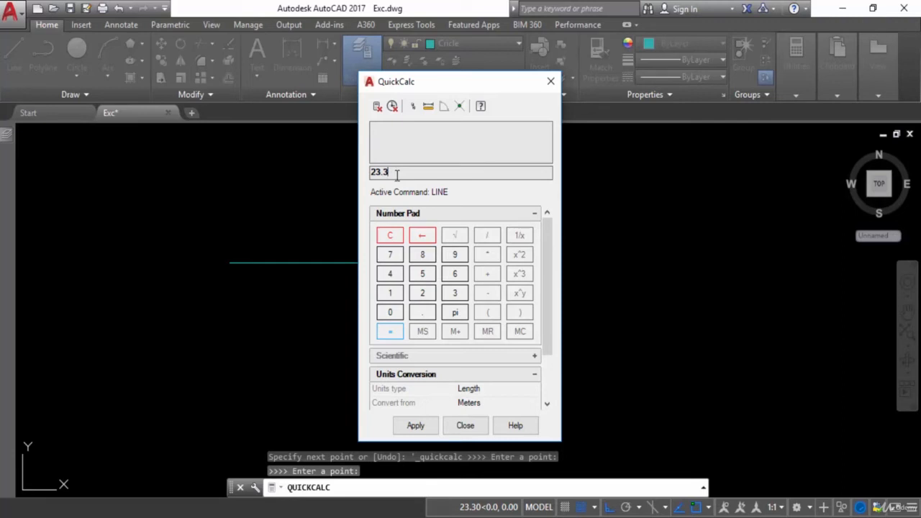
Divide the measured distance by 2 in QuickCalc and apply the result as the second horizontal line's length.
text(/2)
key(Return)
click(416, 429)
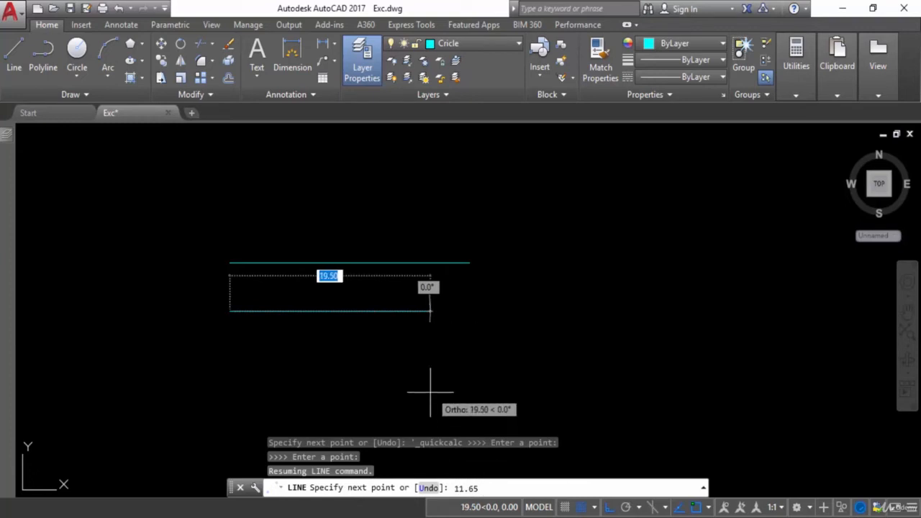
key(Return)
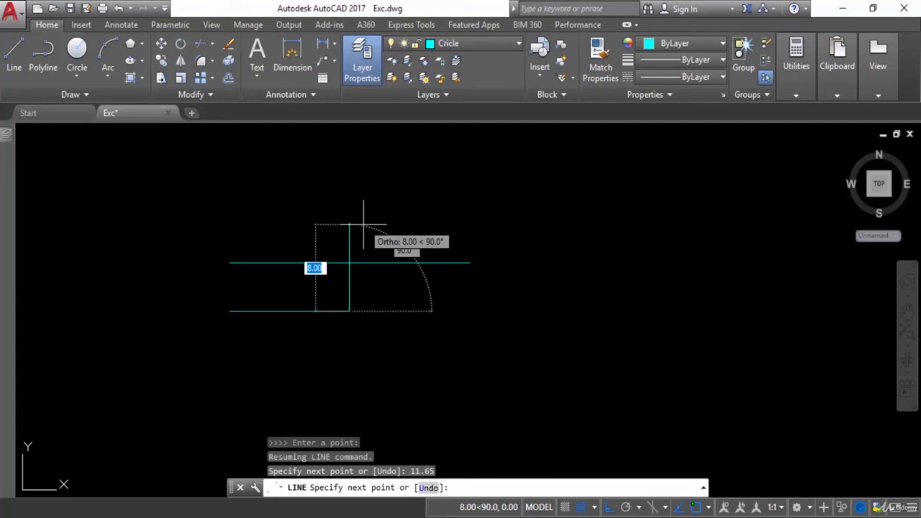
key(Escape)
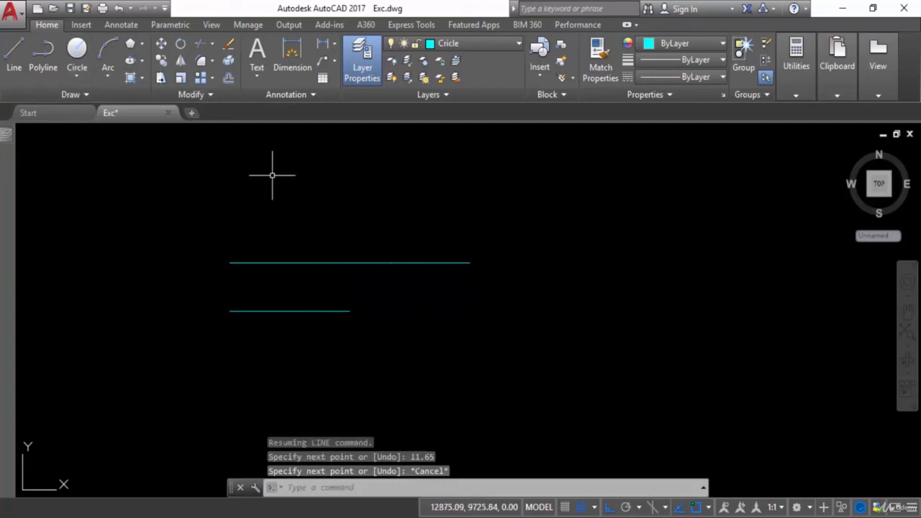
Draw a 3-sided polygon by its edge, with a horizontal base to the right of the two lines.
click(142, 44)
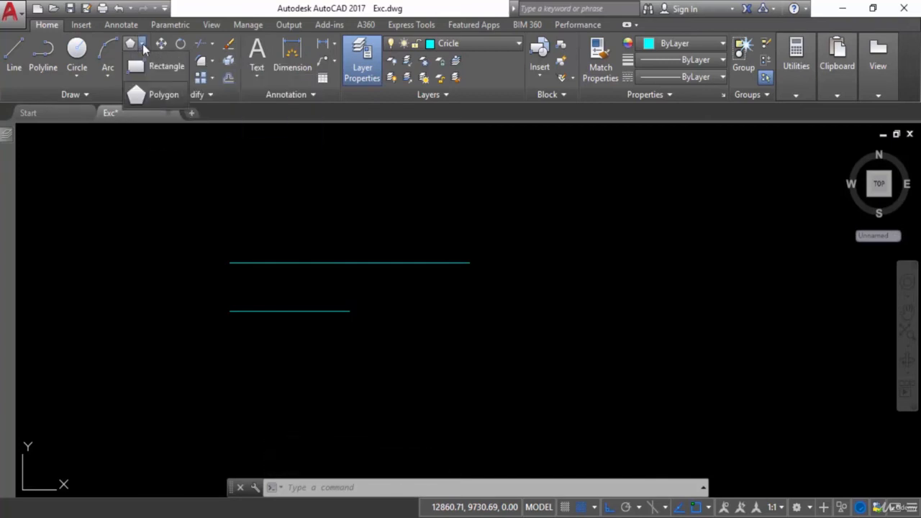
click(156, 98)
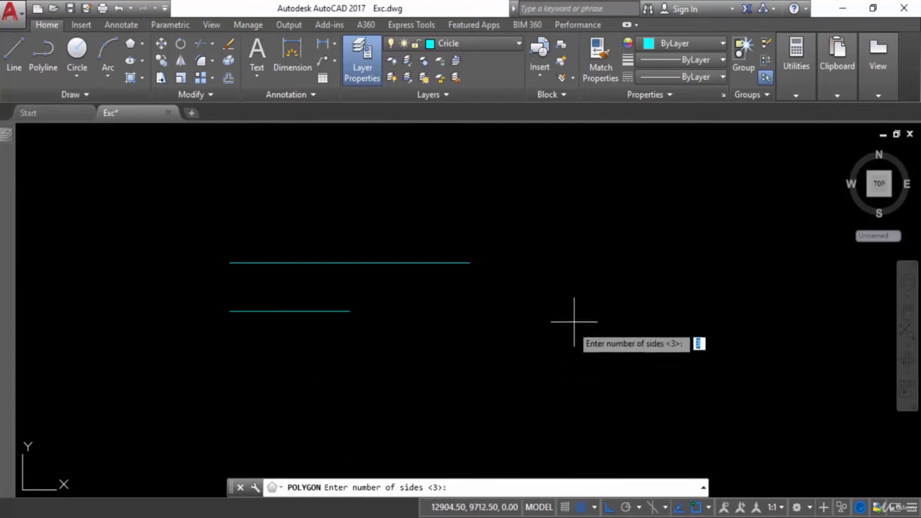
text(3)
key(Return)
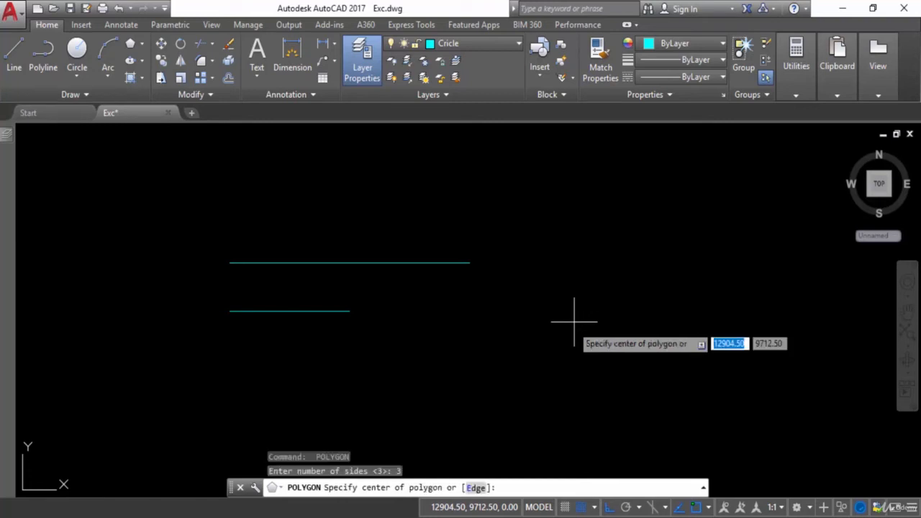
right_click(574, 322)
click(604, 403)
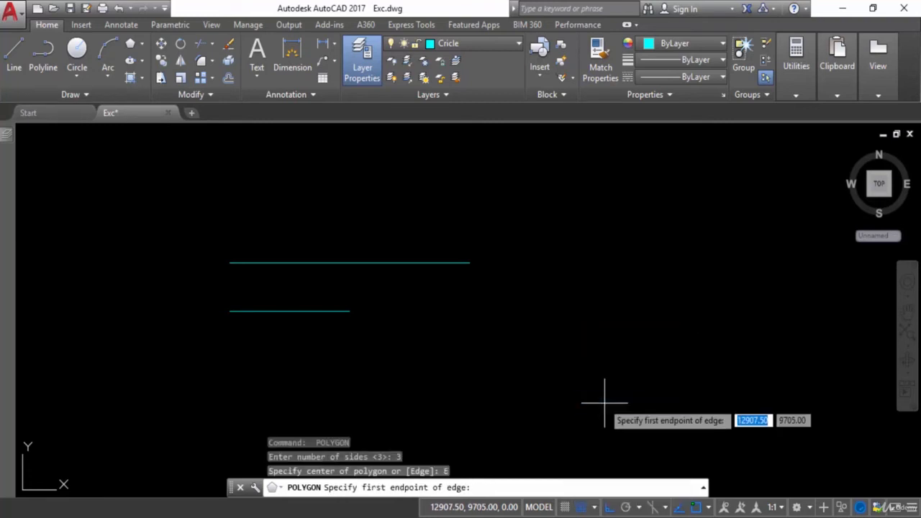
click(568, 284)
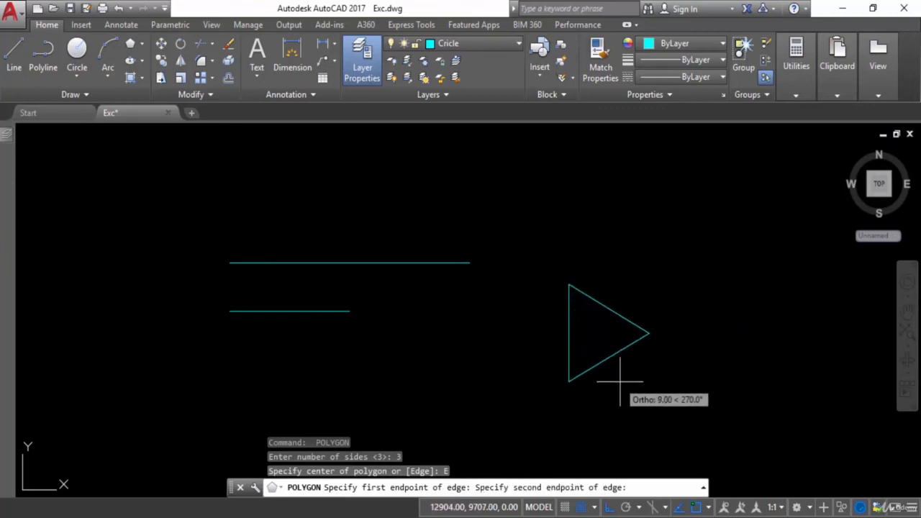
click(694, 372)
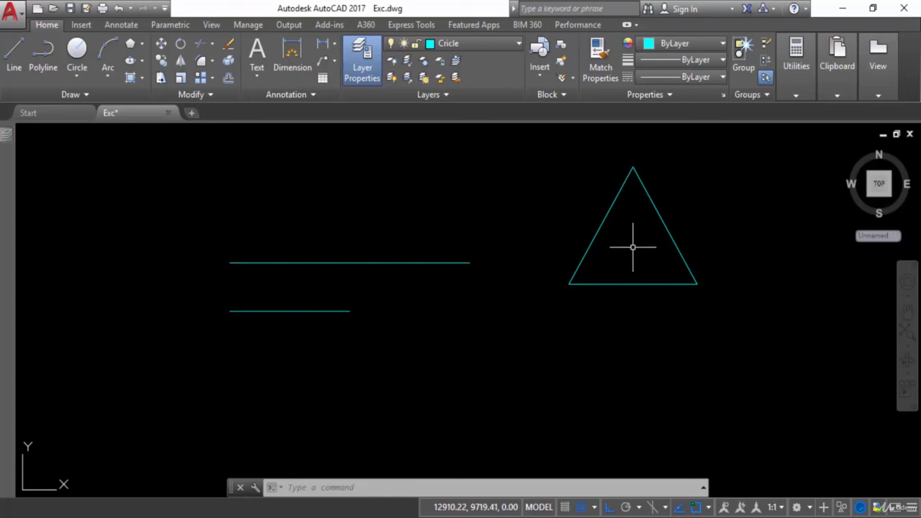
Start a circle and evaluate (end+end+end)/3 in QuickCalc for its center, using the triangle's three corners as the endpoints.
text(c)
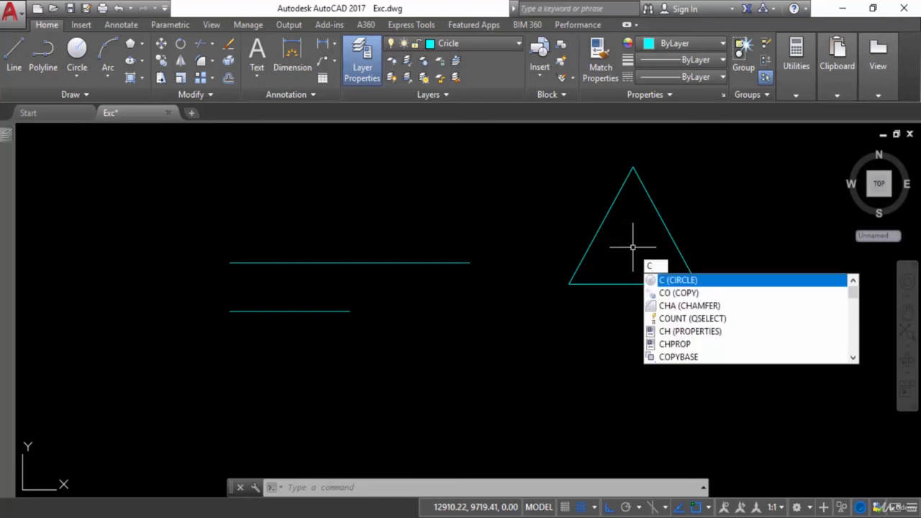
key(Return)
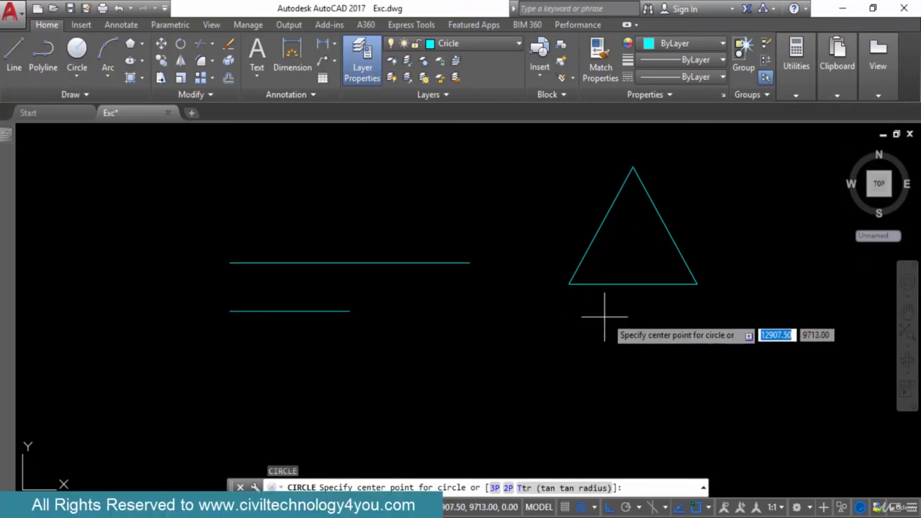
right_click(607, 317)
click(640, 308)
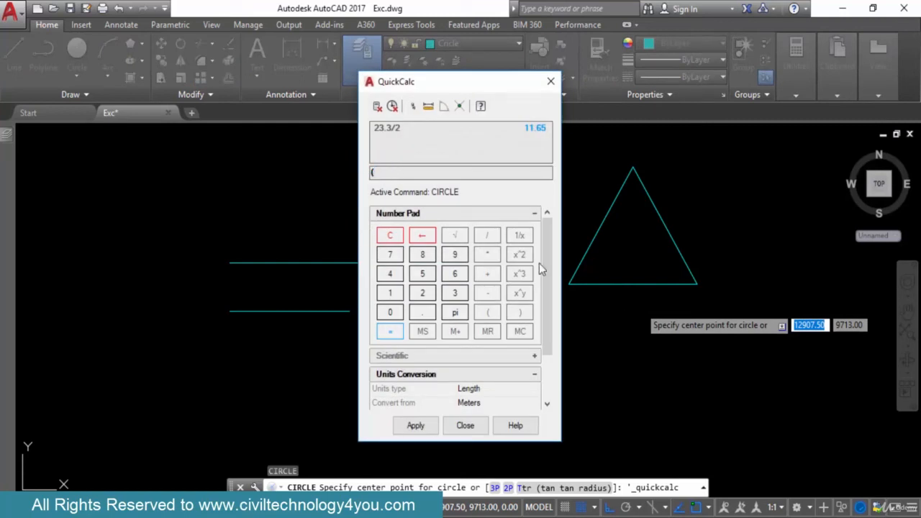
text((end+end+end)/3)
key(Return)
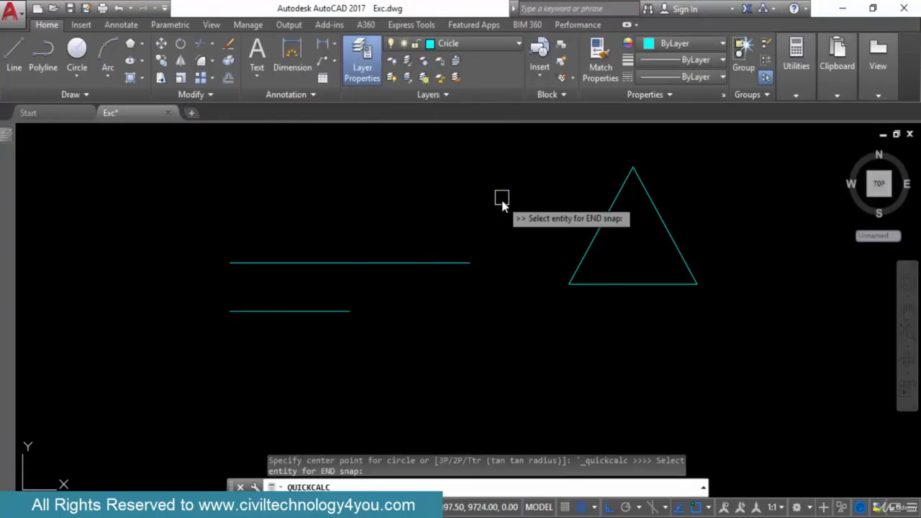
click(634, 170)
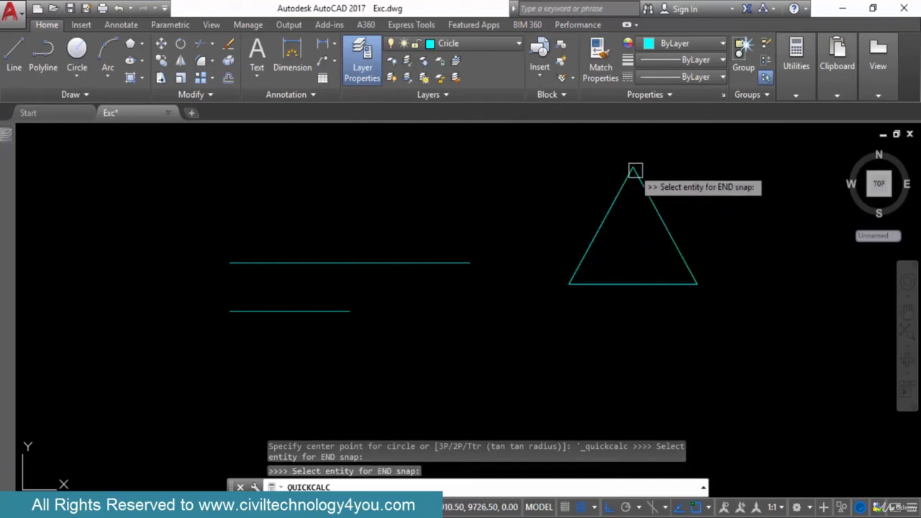
click(579, 284)
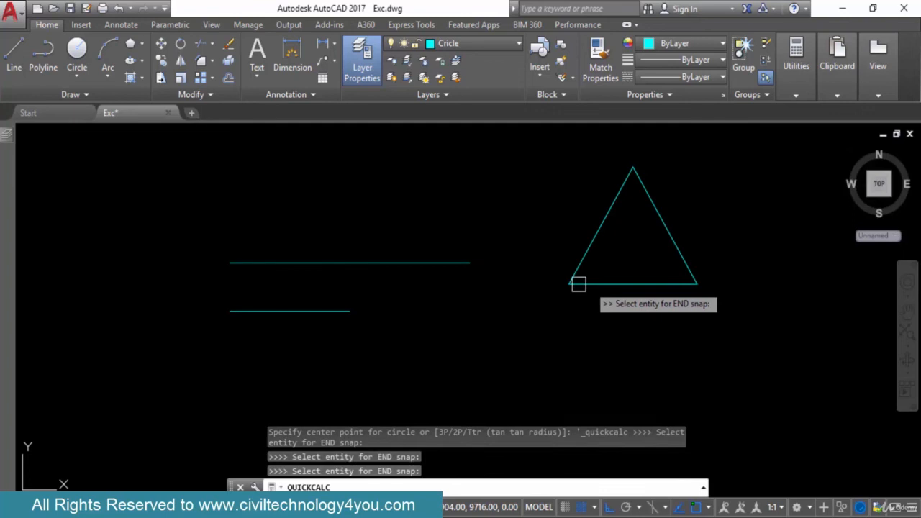
click(696, 283)
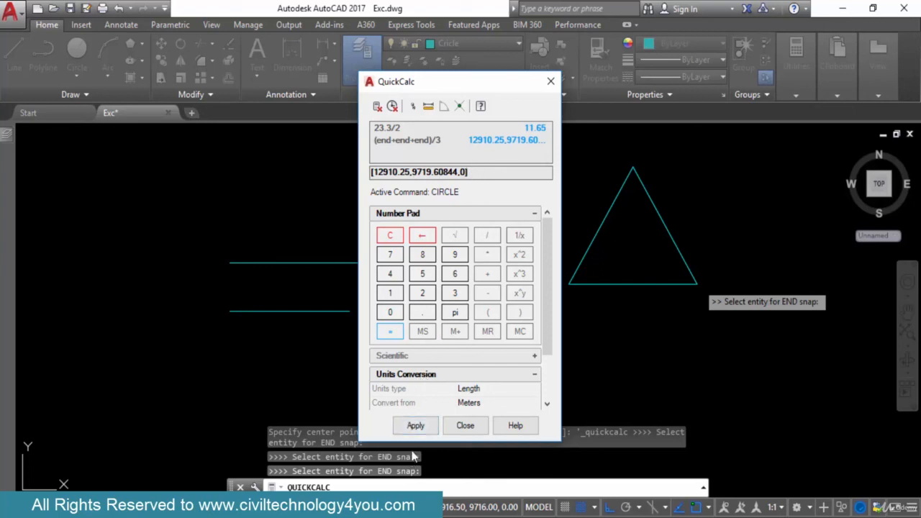
Apply the calculated point as the circle's center inside the triangle and give the circle a radius of 3.
click(416, 428)
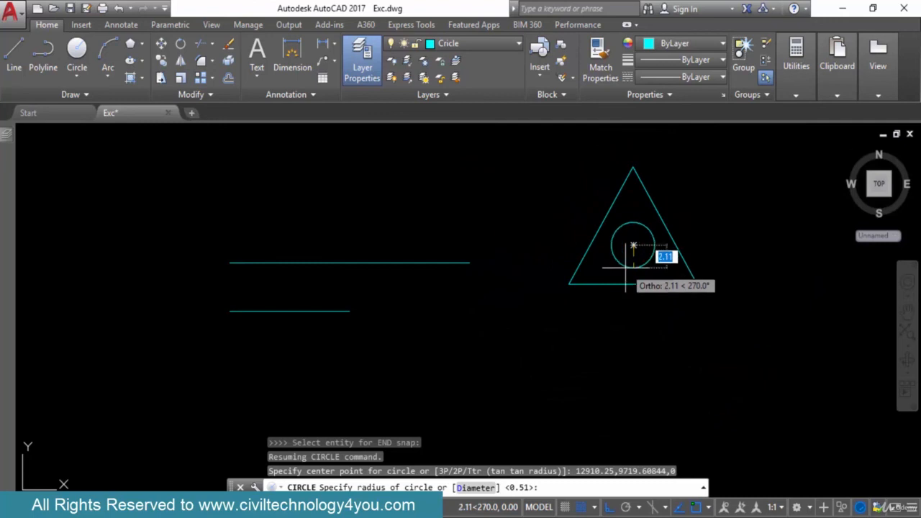
text(3)
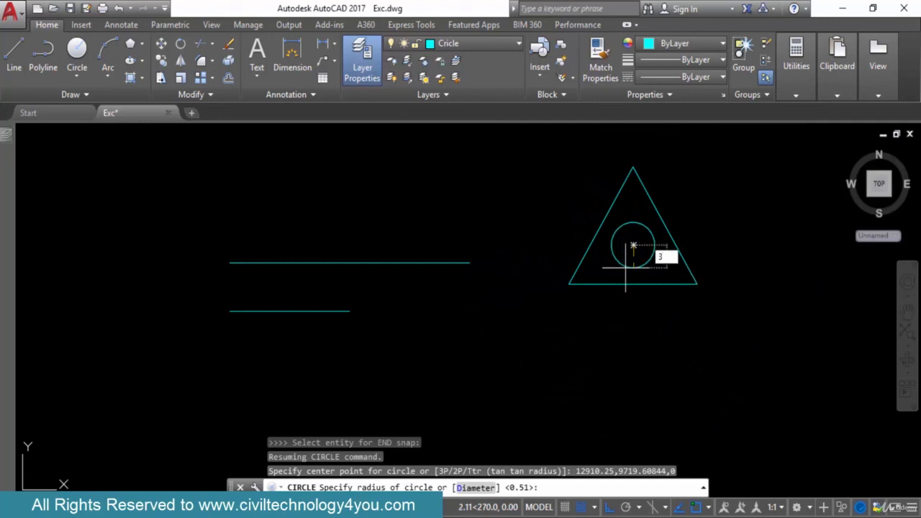
key(Return)
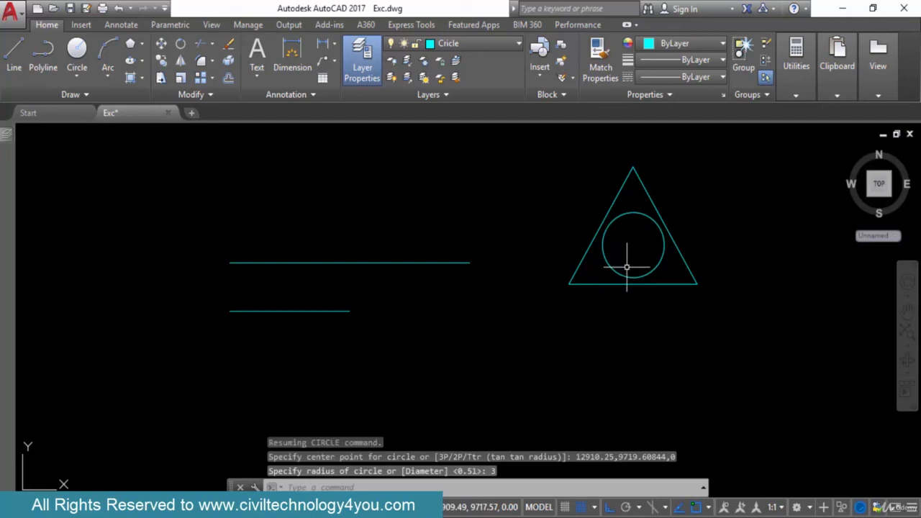